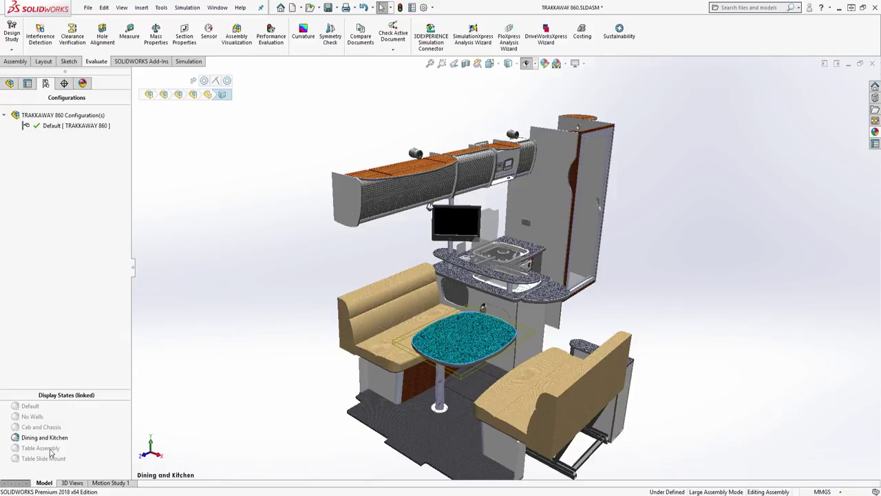
Activate the Table Assembly display state and, from the saved Bottom Table view, open the Mount Table - 75mm part beneath the tabletop.
double_click(40, 447)
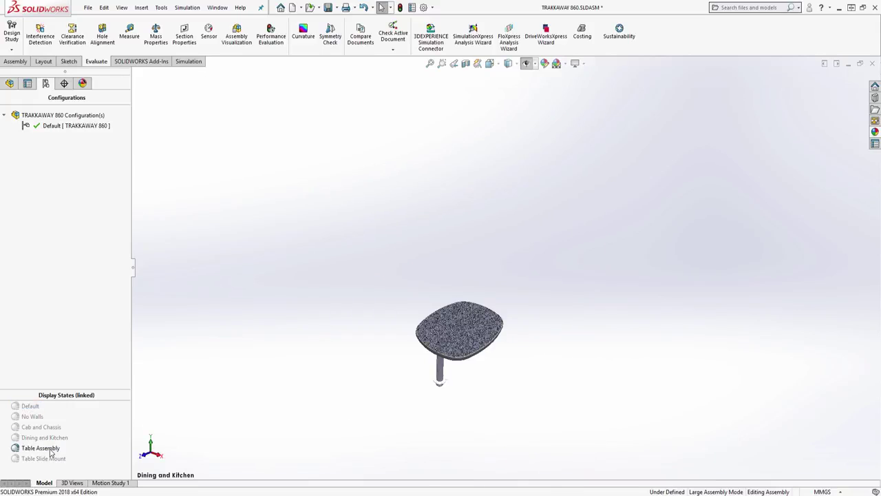
key("ctrl+7")
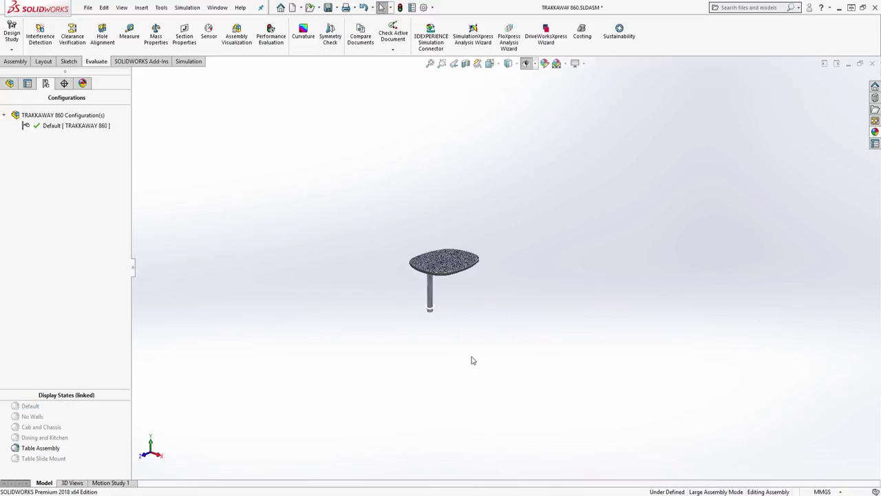
scroll(461, 261, "down", 4)
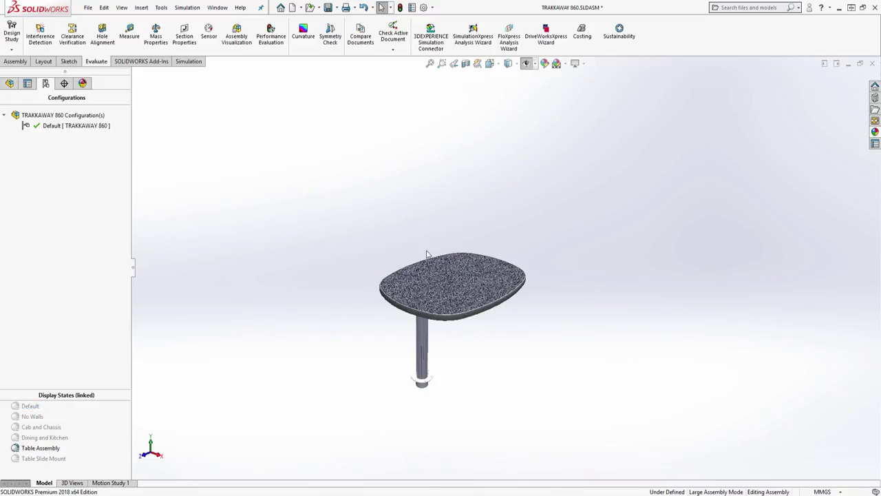
key("space")
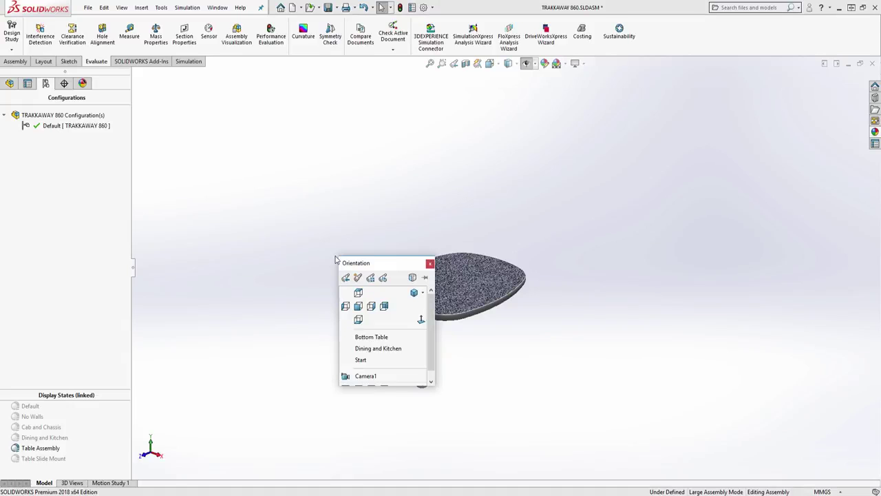
left_click(366, 336)
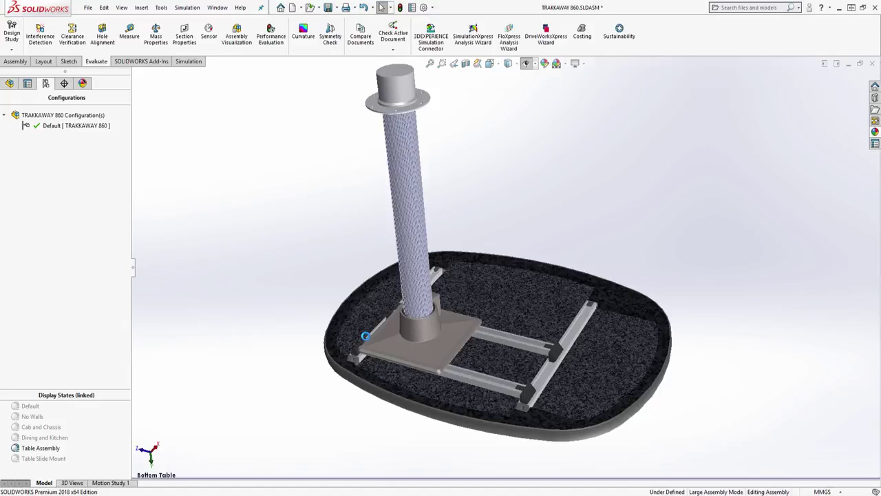
left_click(434, 358)
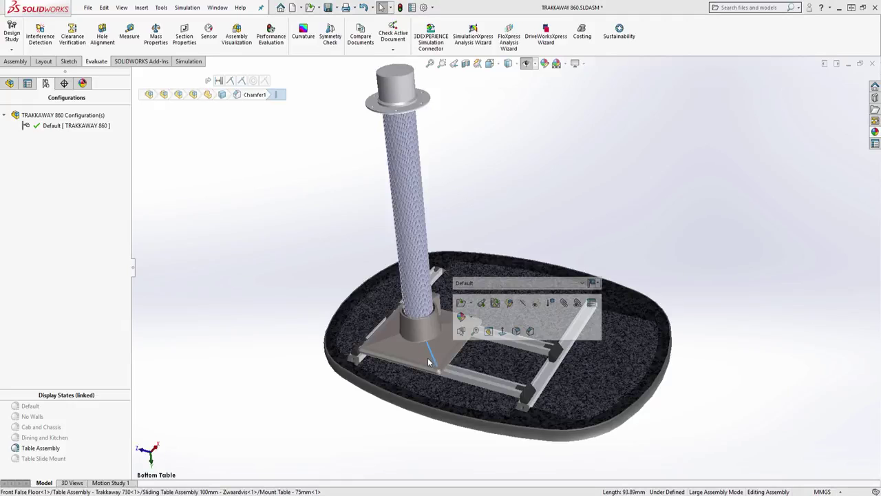
left_click(453, 303)
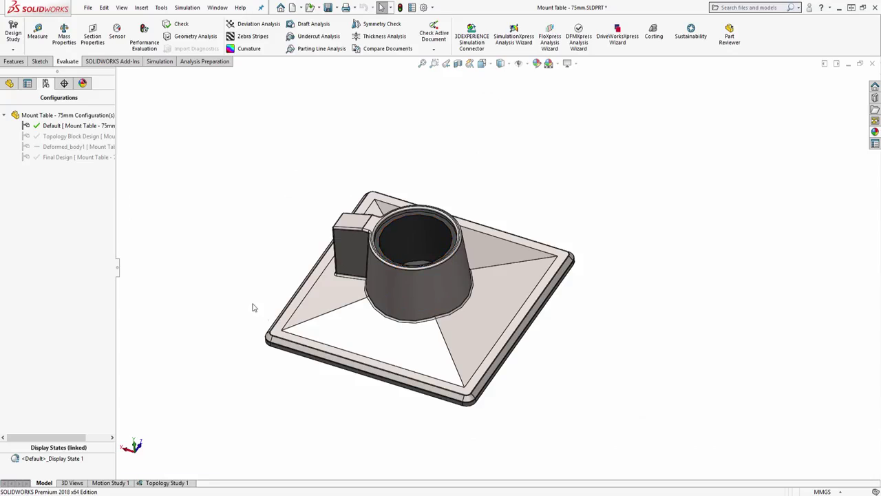
Check the mass of the table mount part in its mass properties.
left_click(64, 34)
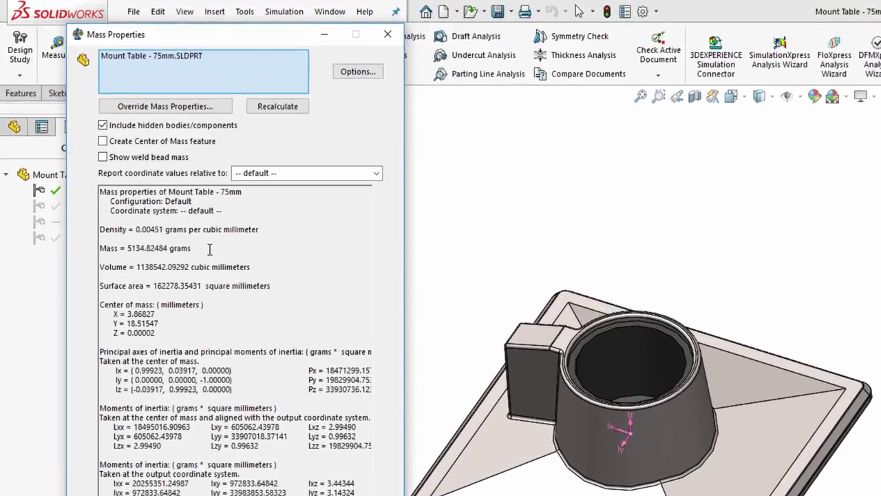
left_click_drag(172, 203, 51, 208)
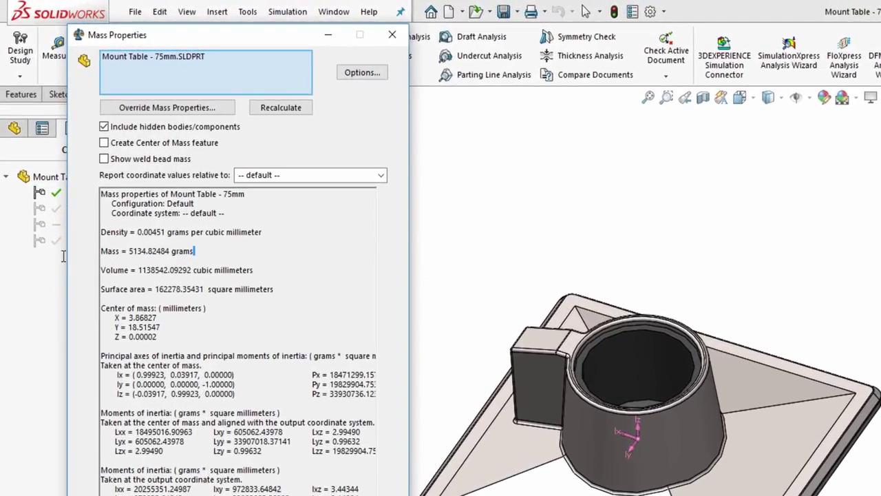
left_click_drag(96, 257, 203, 253)
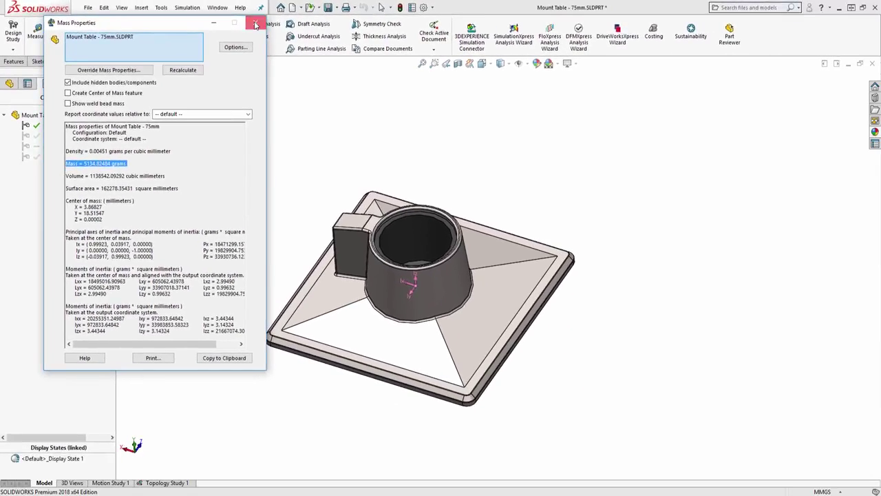
left_click(392, 34)
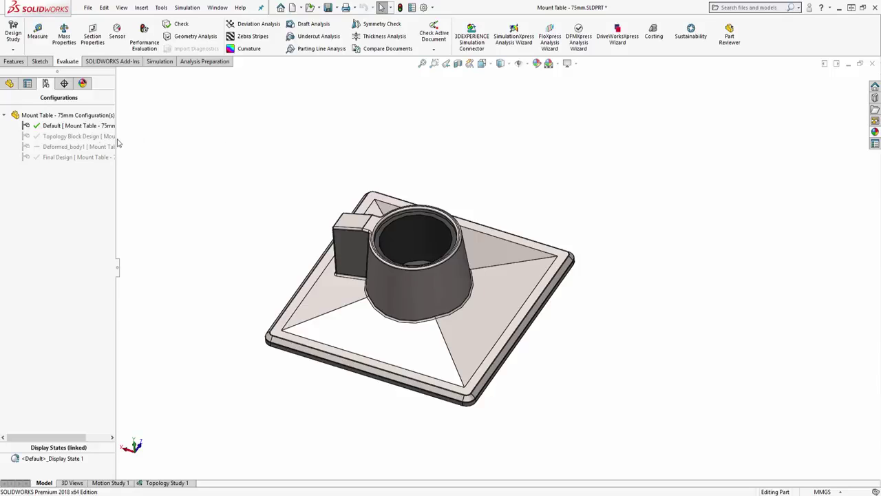
Compare the Default and Topology Block Design configurations of the mount, leaving Topology Block Design active.
double_click(74, 136)
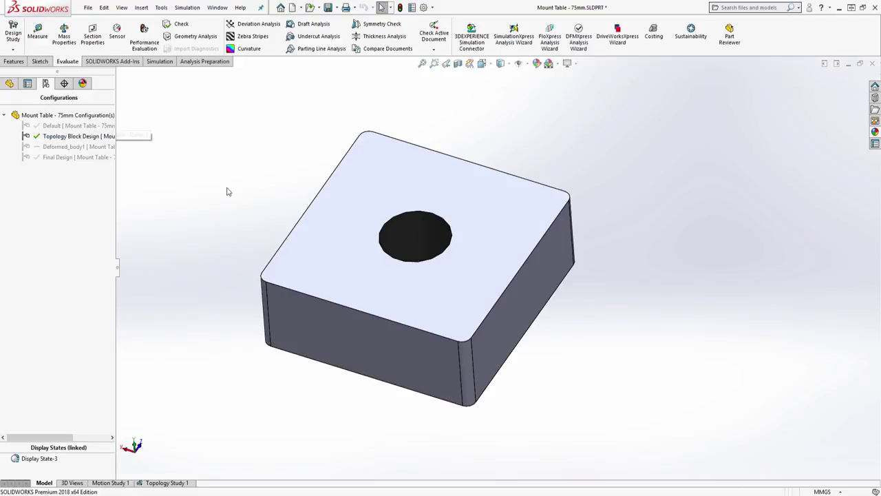
middle_click_drag(229, 192, 214, 175)
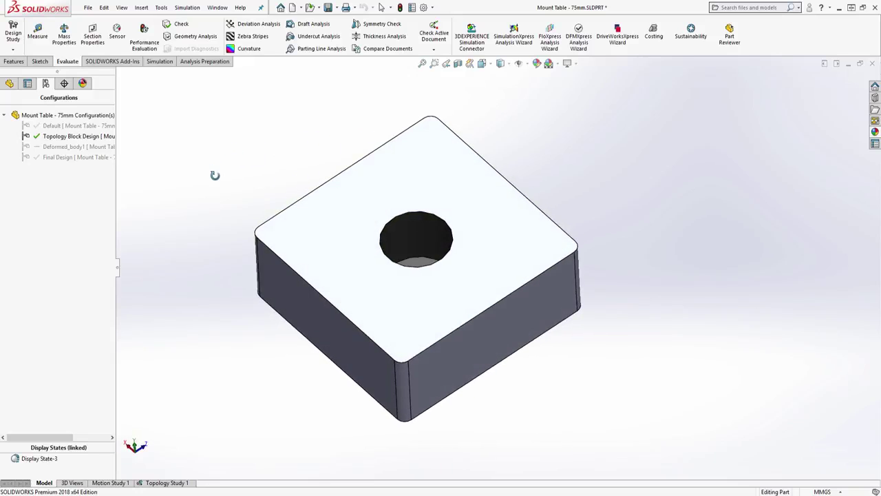
double_click(65, 126)
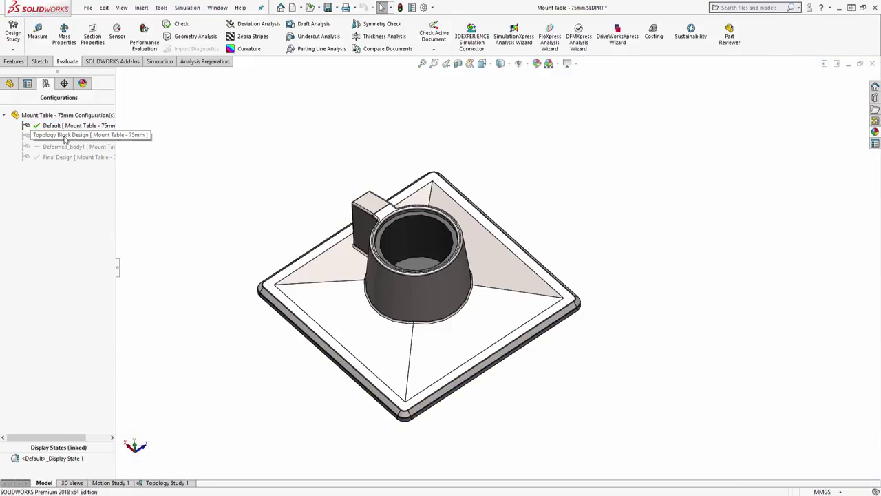
double_click(66, 136)
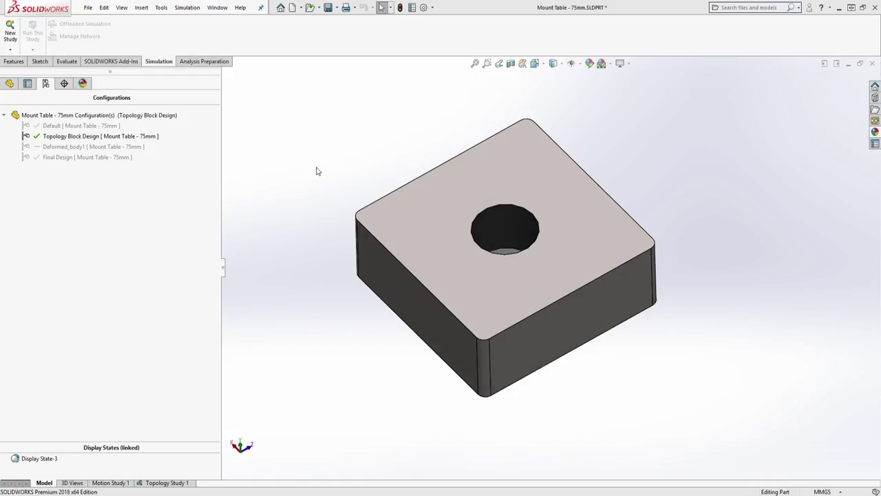
Create a topology study for the block configuration and highlight its solid body with the assigned titanium material.
left_click(10, 31)
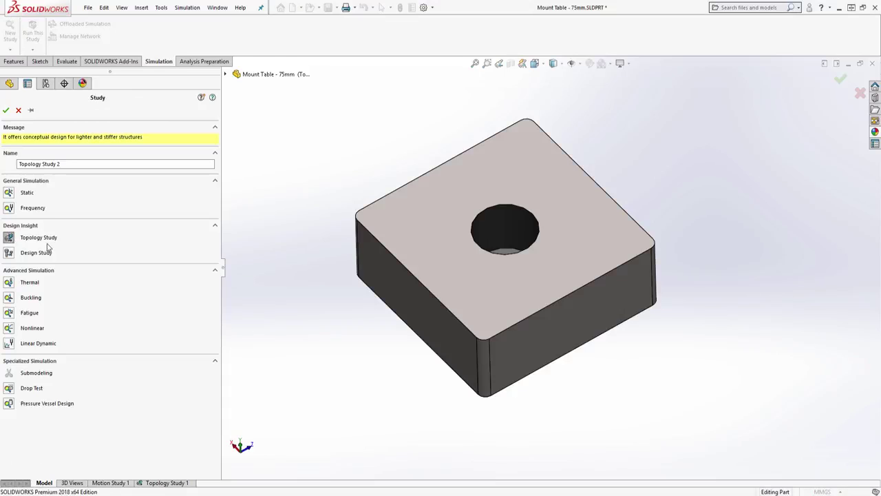
left_click(6, 110)
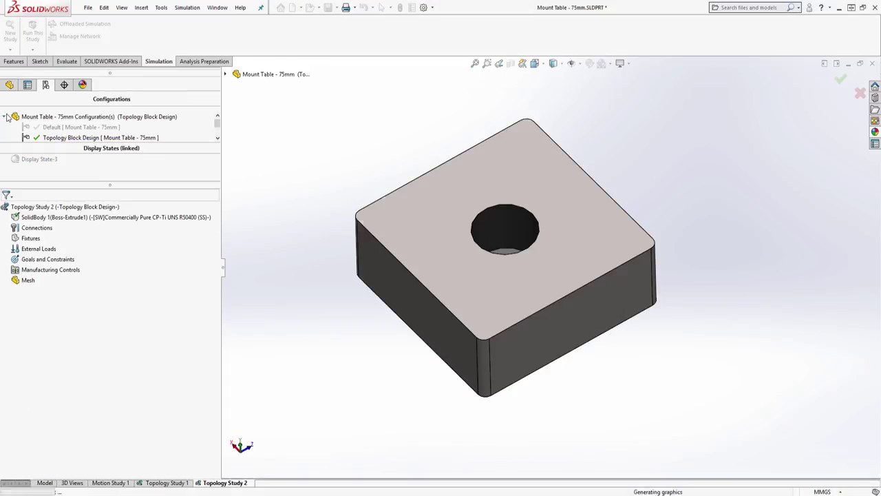
left_click(127, 218)
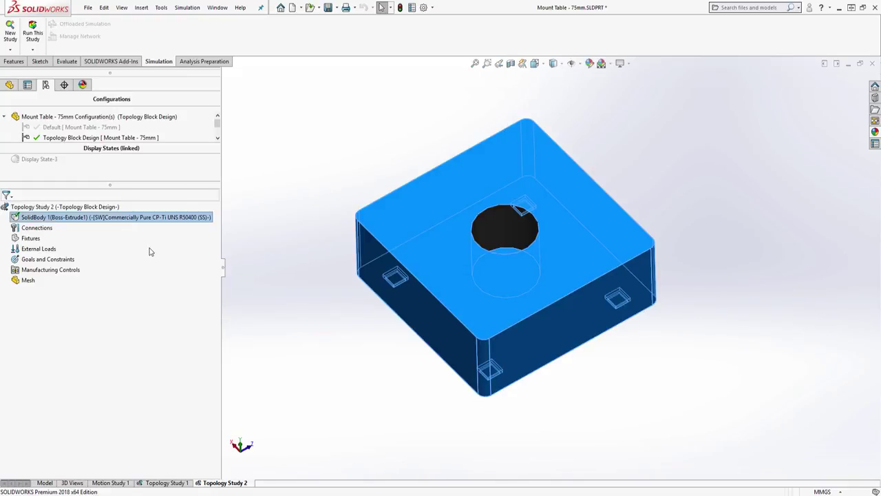
left_click(260, 269)
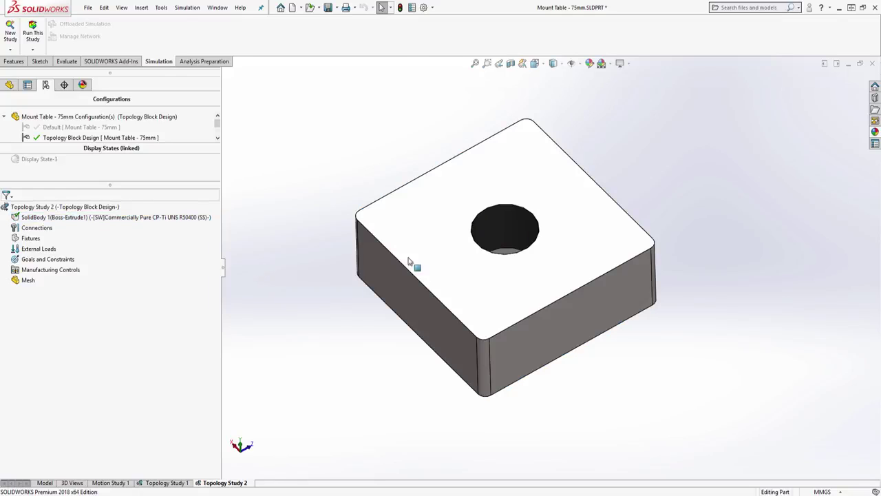
Apply a Fixed Hinge fixture to the cylindrical face of the central hole.
left_click(485, 230)
right_click(31, 237)
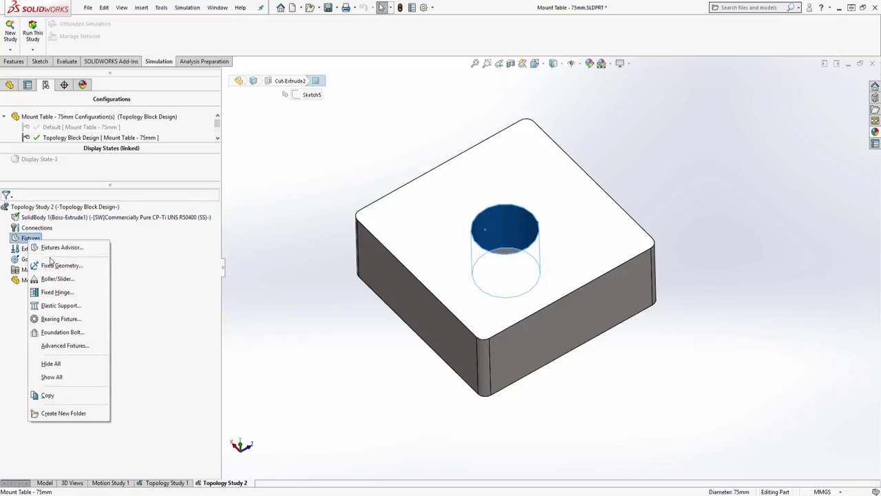
left_click(54, 267)
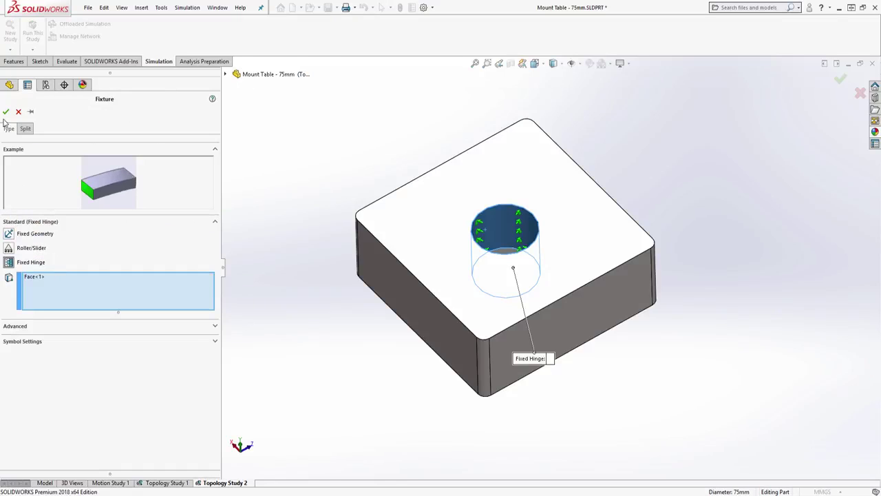
left_click(8, 113)
Apply a total force of 100 lbf, in English (IPS) units, normal to the four square pad faces on the block's underside.
right_click(43, 263)
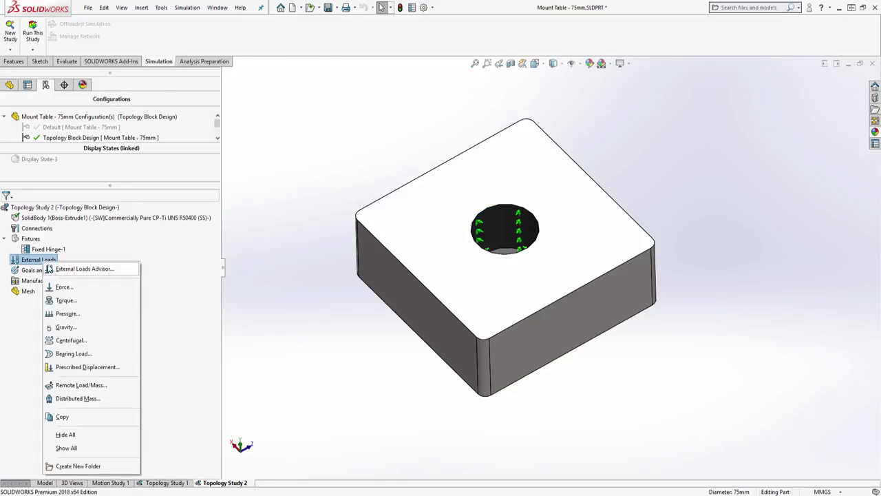
left_click(60, 287)
left_click(64, 257)
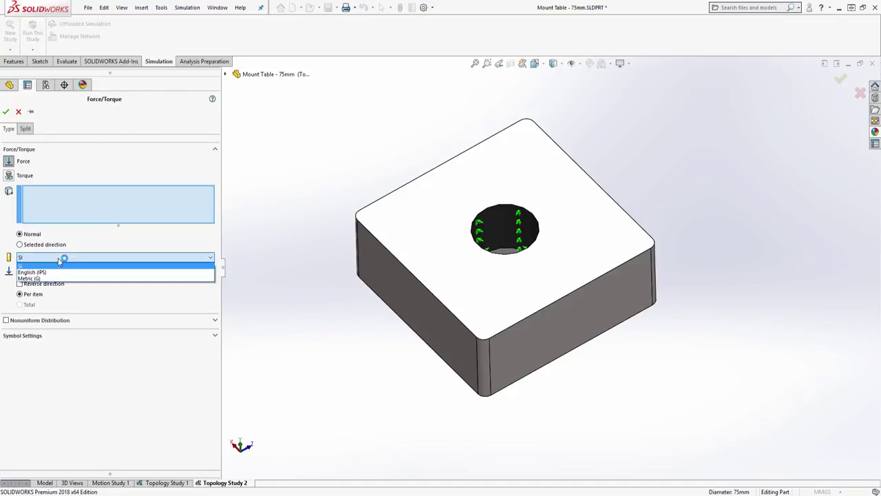
left_click(55, 268)
type("100")
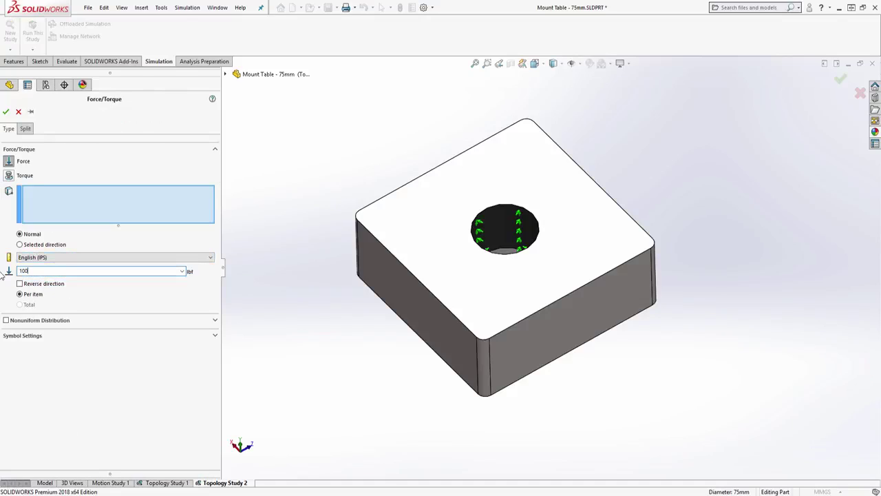
middle_click_drag(382, 378, 535, 128)
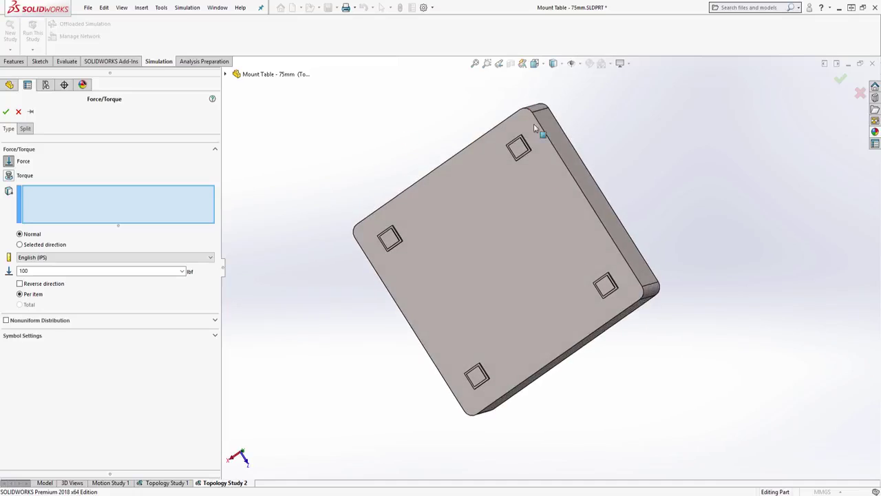
left_click(517, 150)
left_click(389, 238)
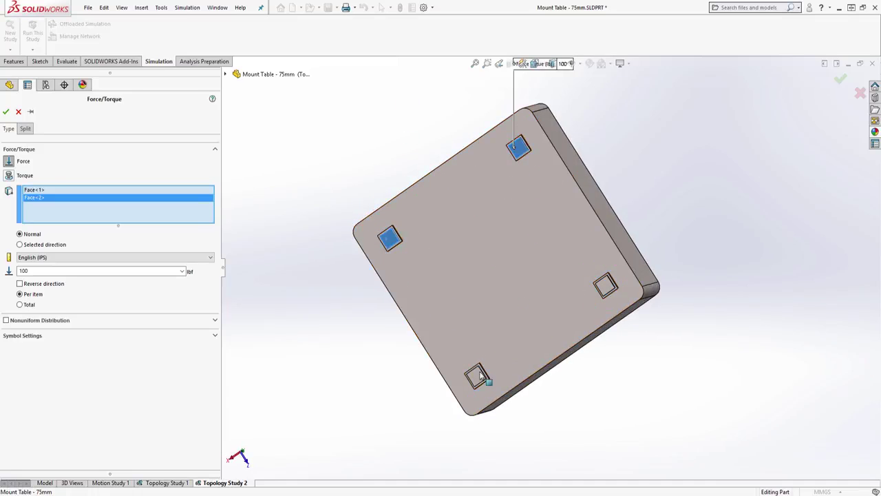
left_click(482, 378)
left_click(606, 286)
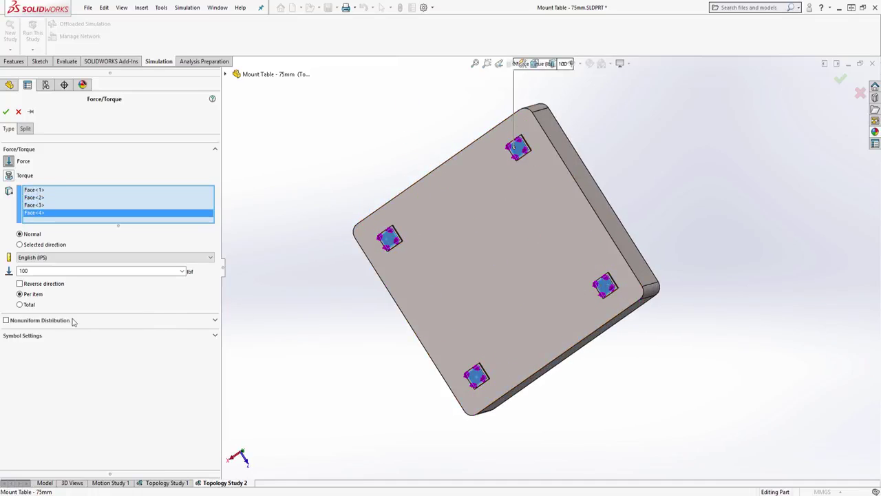
left_click(20, 305)
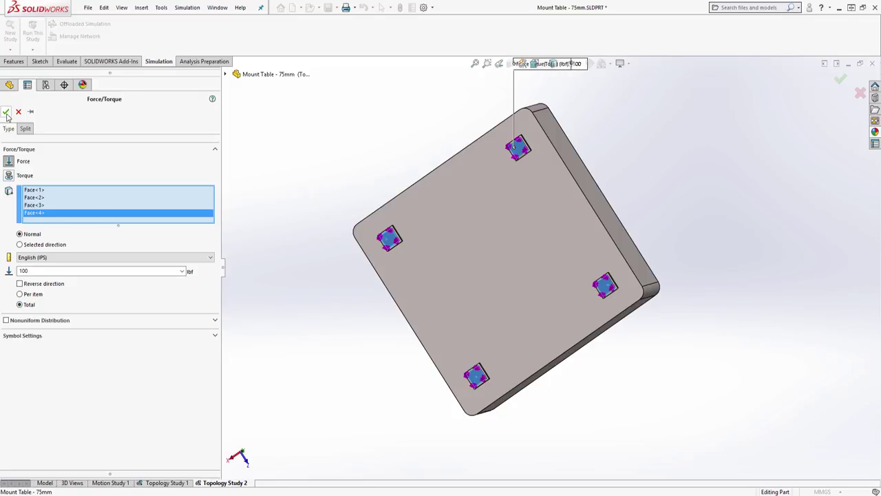
left_click(6, 111)
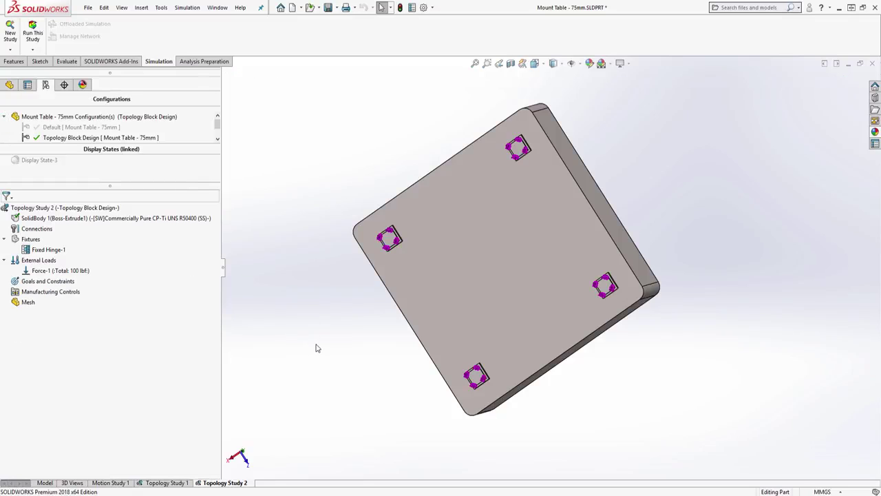
Set the study goal to Best Stiffness to Weight ratio with a mass constraint reducing the mass by 90 percent.
middle_click_drag(338, 359, 356, 329)
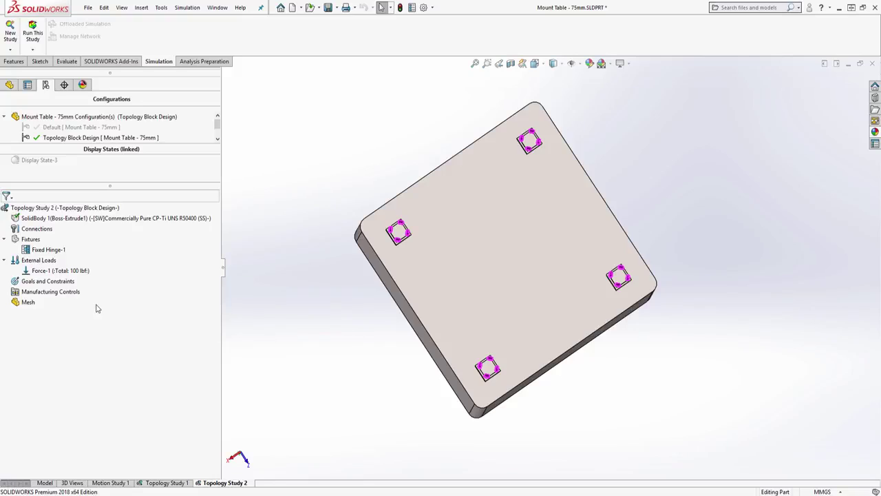
right_click(59, 283)
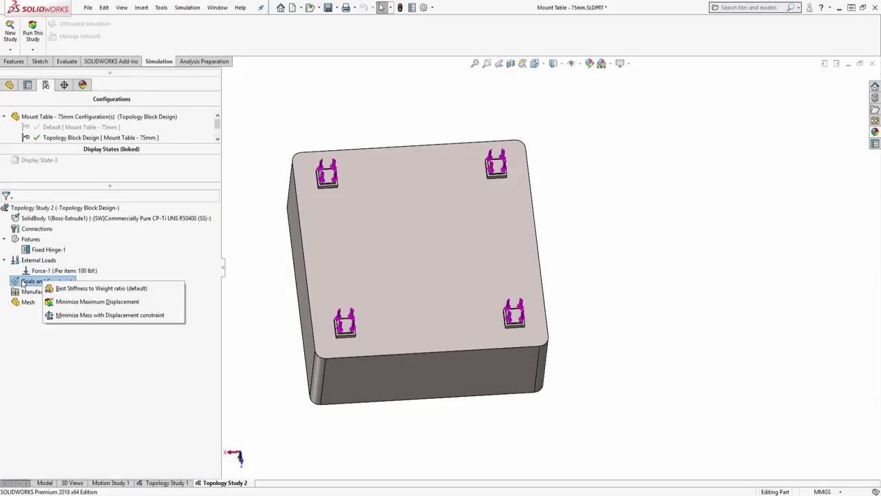
left_click(164, 292)
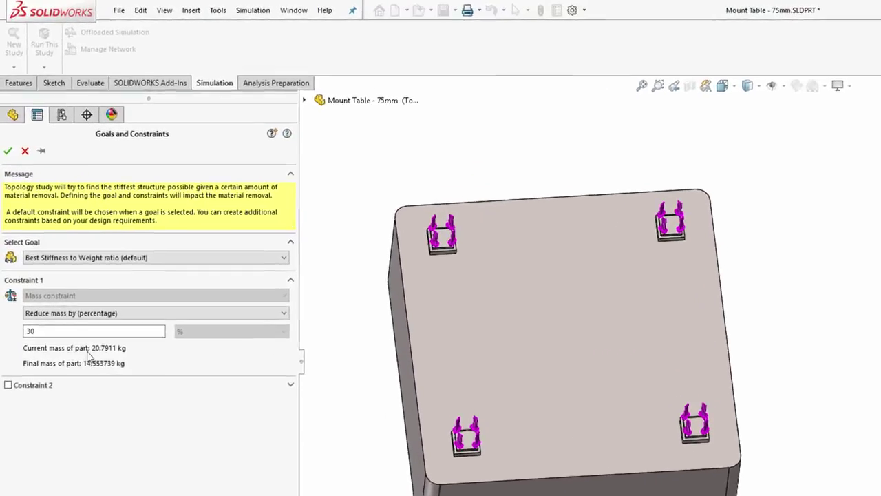
left_click_drag(69, 333, 21, 332)
type("9")
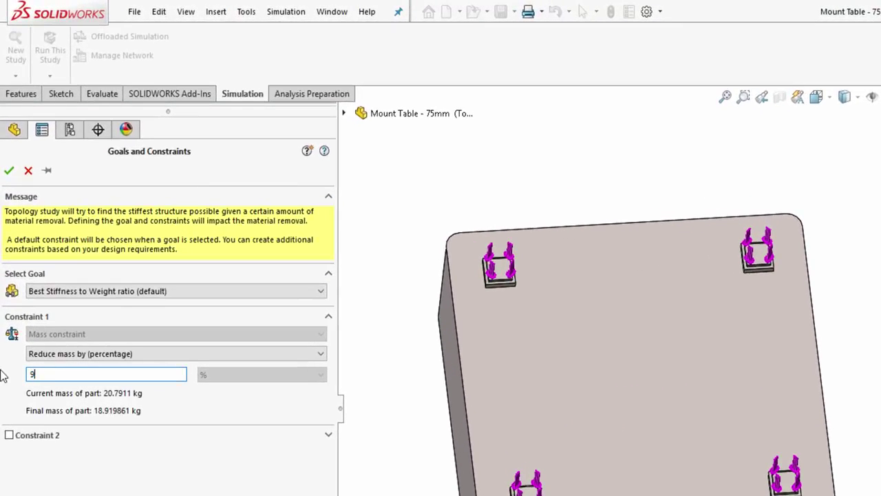
type("0")
left_click(8, 170)
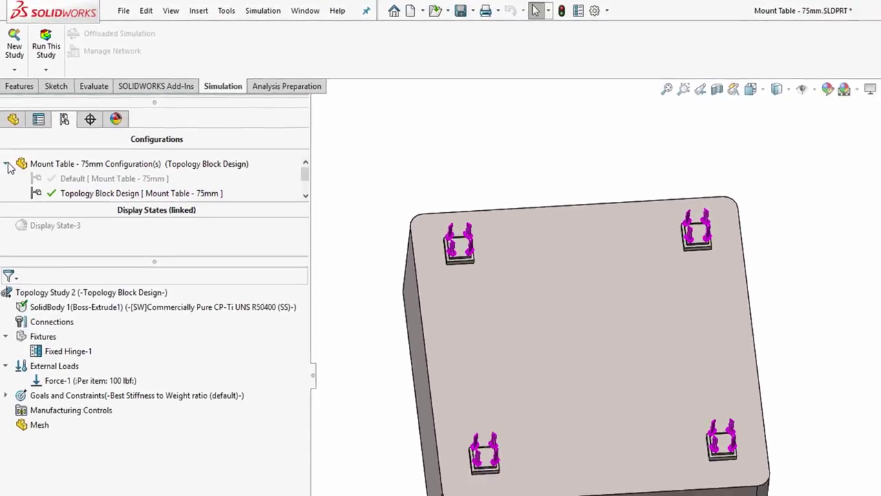
Start a preserved region with the square face and surrounding rim face of each of the two pads along the block's far edge.
right_click(68, 410)
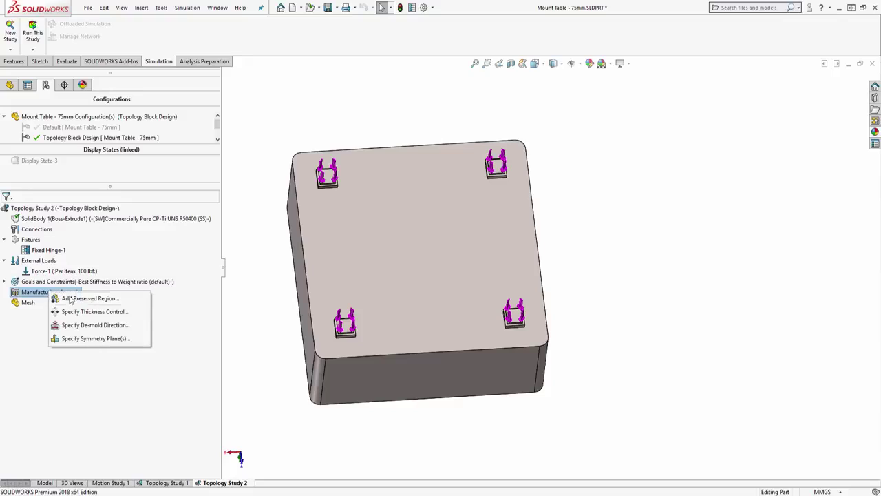
left_click(141, 301)
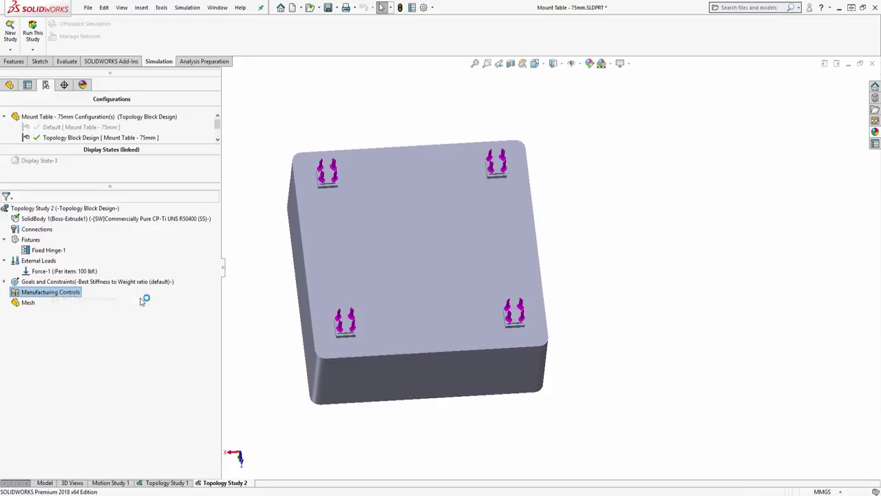
middle_click_drag(396, 383, 413, 399)
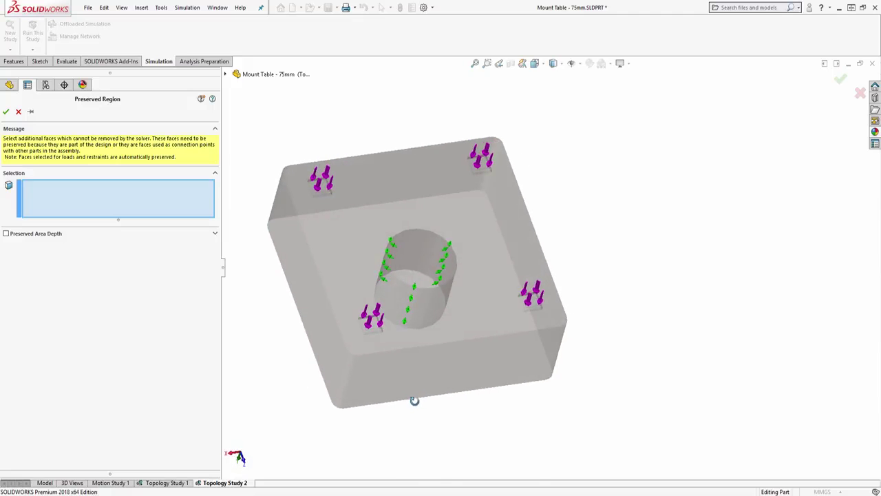
left_click(325, 185)
scroll(331, 189, "down", 5)
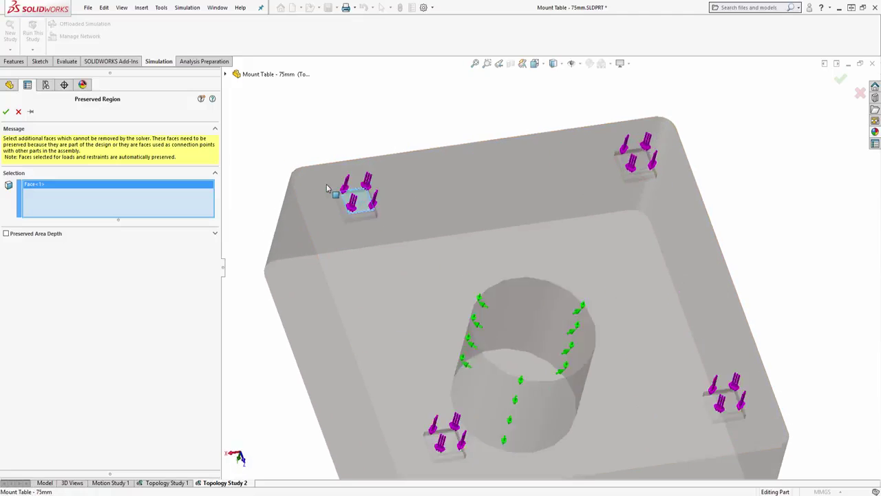
left_click(392, 236)
scroll(497, 241, "up", 5)
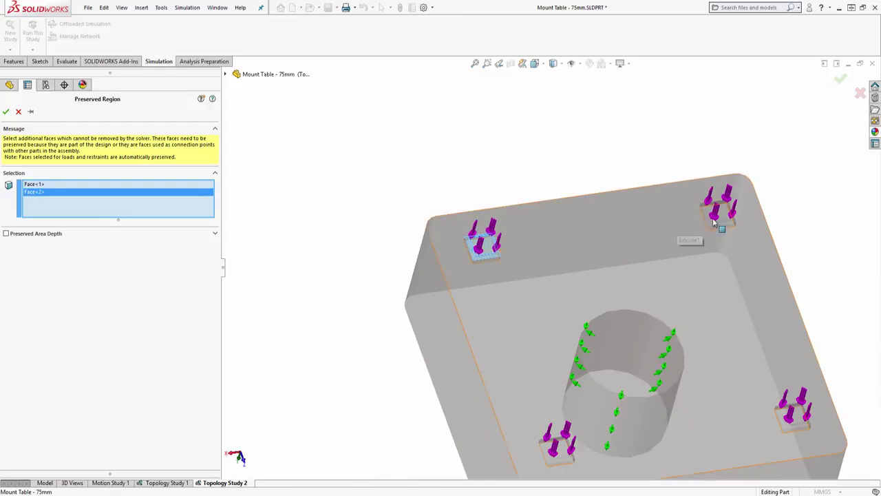
left_click(729, 221)
scroll(732, 222, "down", 3)
left_click(703, 239)
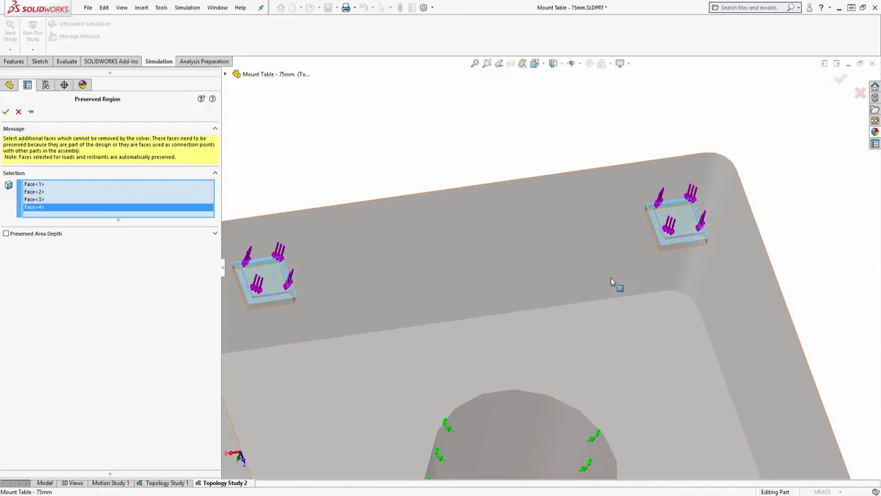
Add both faces of each of the two remaining pads and the central hole's cylindrical face to the preserved region.
scroll(616, 283, "up", 5)
left_click(682, 416)
scroll(682, 416, "down", 5)
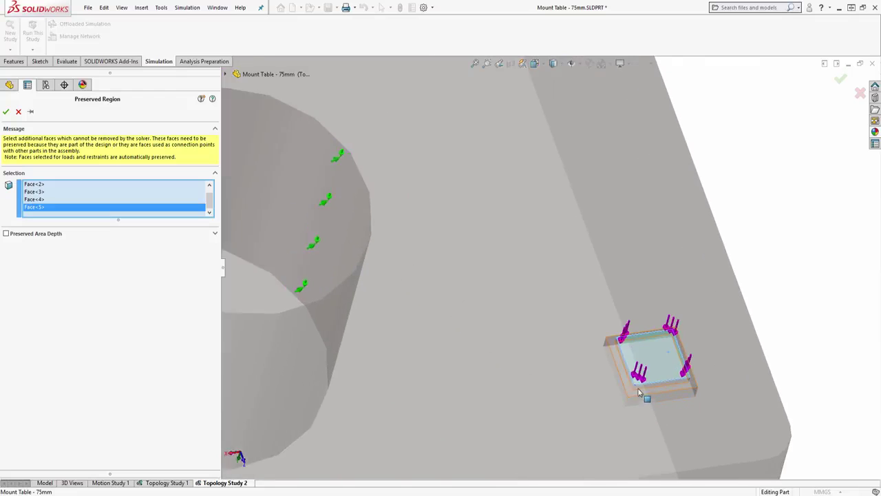
left_click(632, 379)
scroll(594, 377, "up", 2)
scroll(365, 354, "up", 3)
scroll(351, 334, "down", 5)
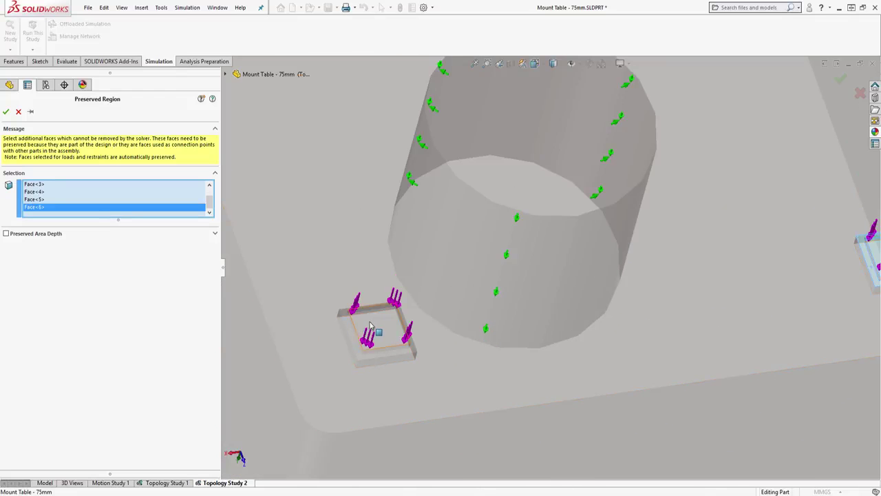
left_click(348, 333)
scroll(349, 332, "up", 5)
middle_click_drag(370, 360, 405, 306)
left_click(511, 281)
scroll(405, 305, "up", 3)
middle_click_drag(503, 154, 492, 211)
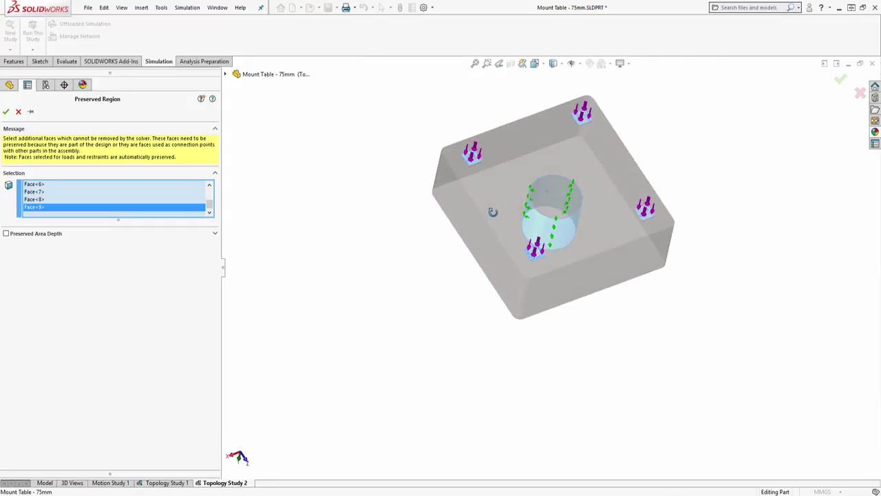
Give the preserved region an area depth of 5 mm, accept it, and run Topology Study 2.
left_click(5, 234)
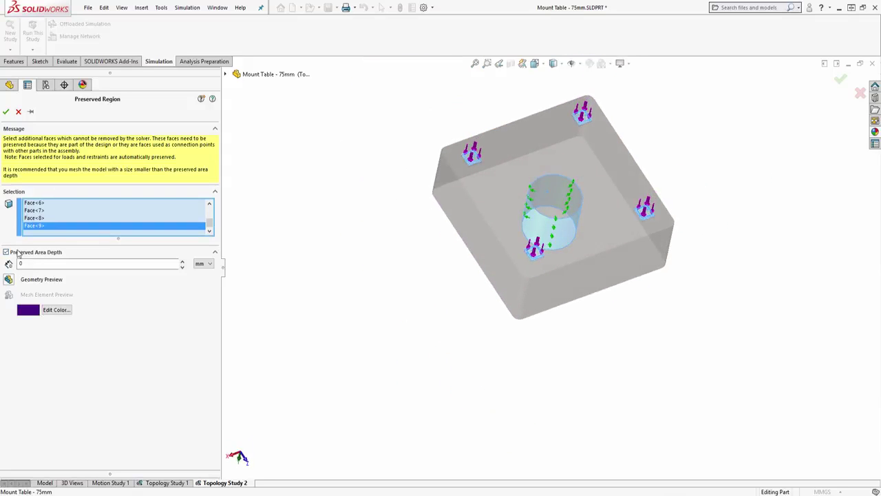
left_click(39, 263)
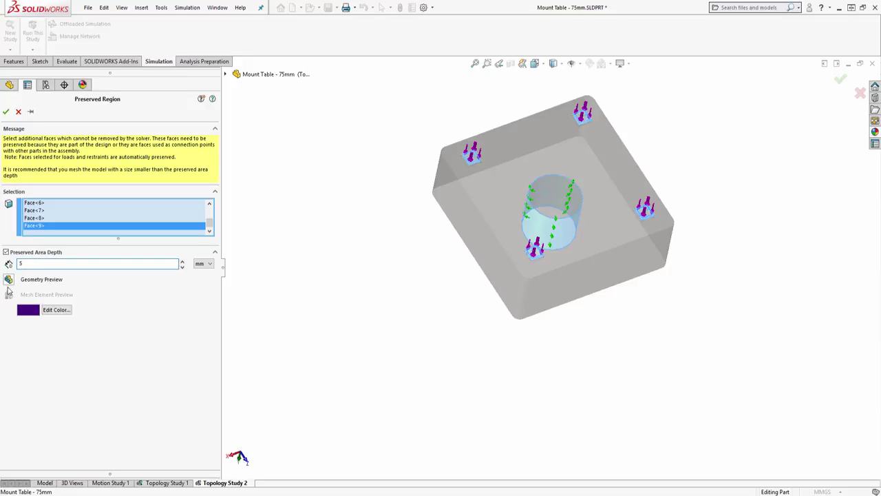
middle_click_drag(606, 207, 604, 238)
scroll(616, 183, "up", 3)
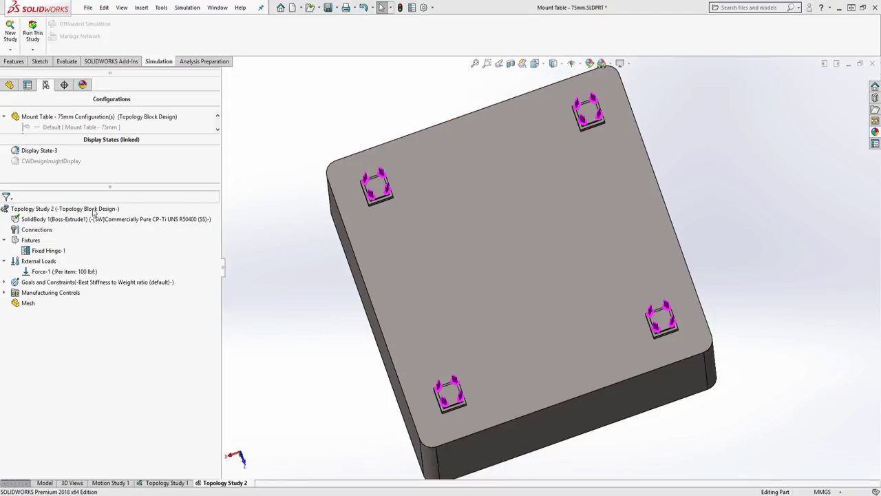
right_click(95, 208)
left_click(101, 218)
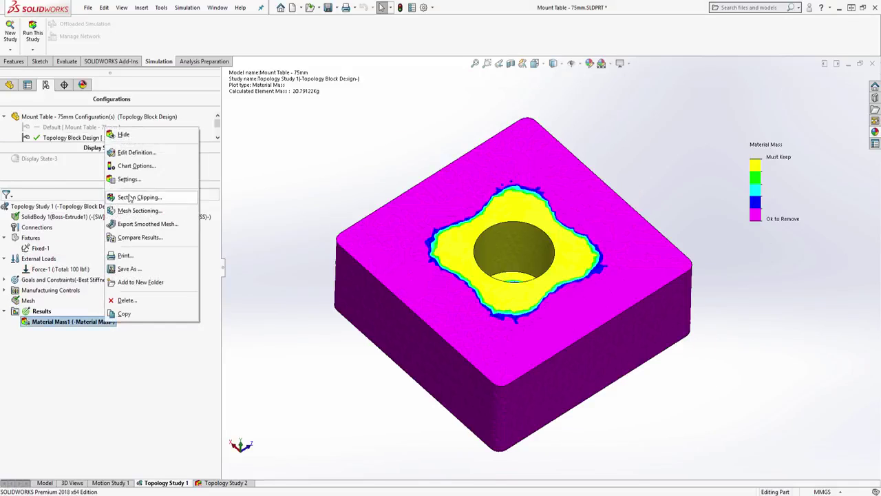
Set Topology Study 1's material mass plot to its lightest shape and calculate the smoothed mesh.
left_click(197, 409)
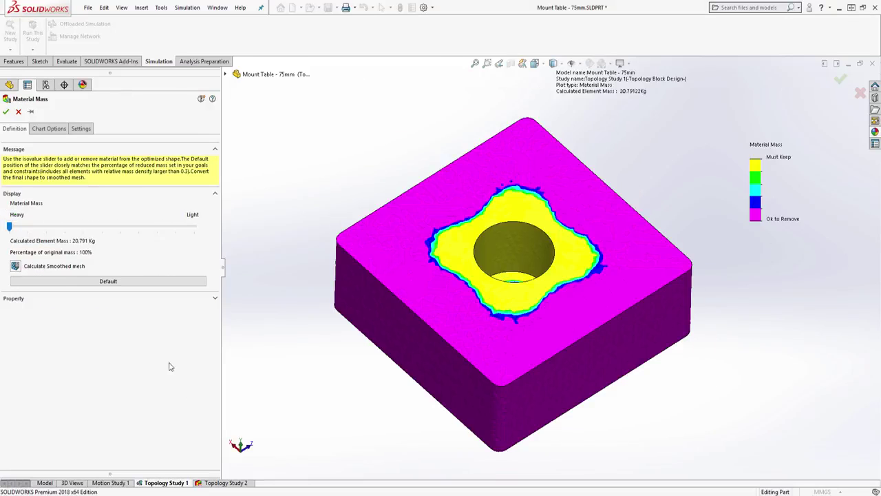
left_click_drag(10, 228, 205, 235)
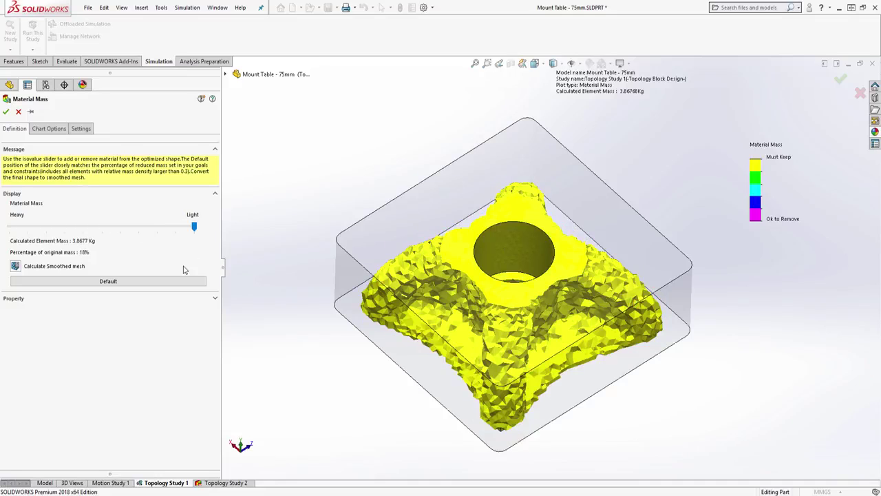
left_click(16, 267)
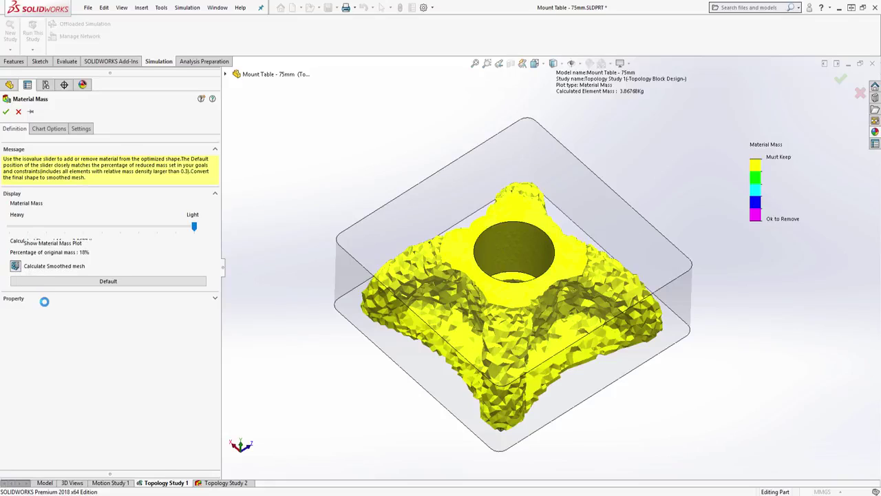
left_click(6, 111)
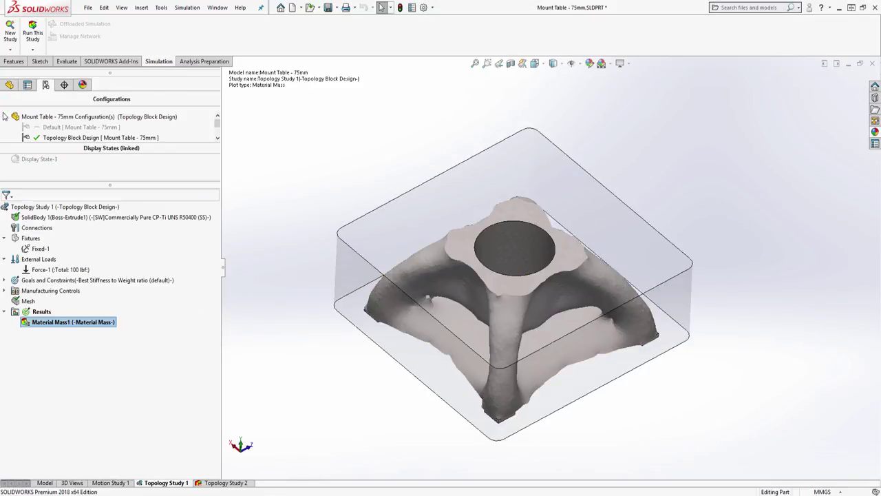
Review the destination and advanced body type options for exporting the smoothed mesh, and leave without exporting.
right_click(56, 323)
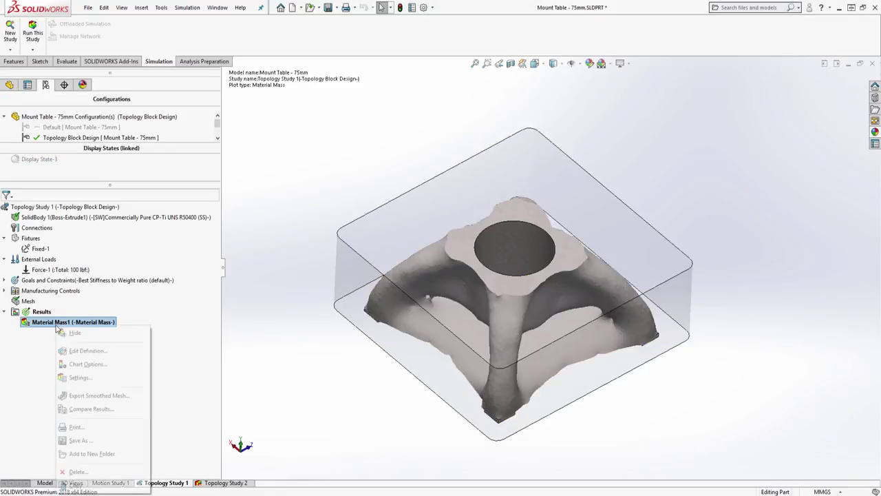
left_click(103, 396)
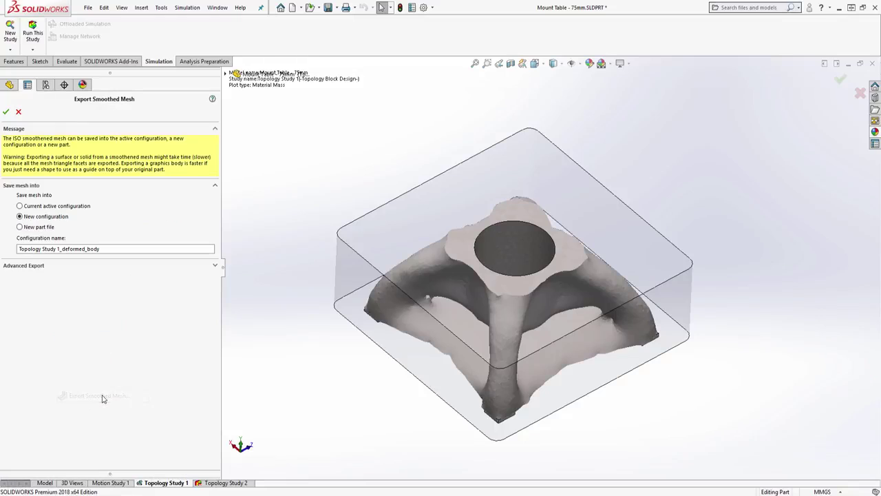
left_click(25, 266)
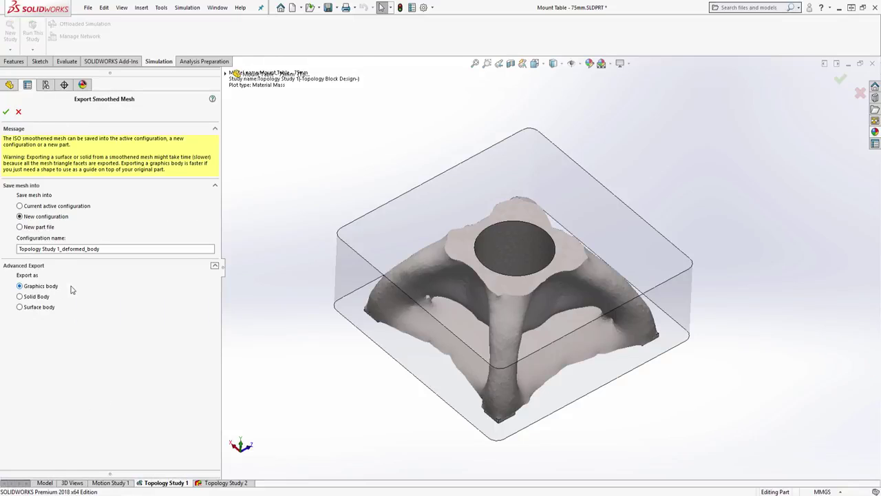
left_click(19, 112)
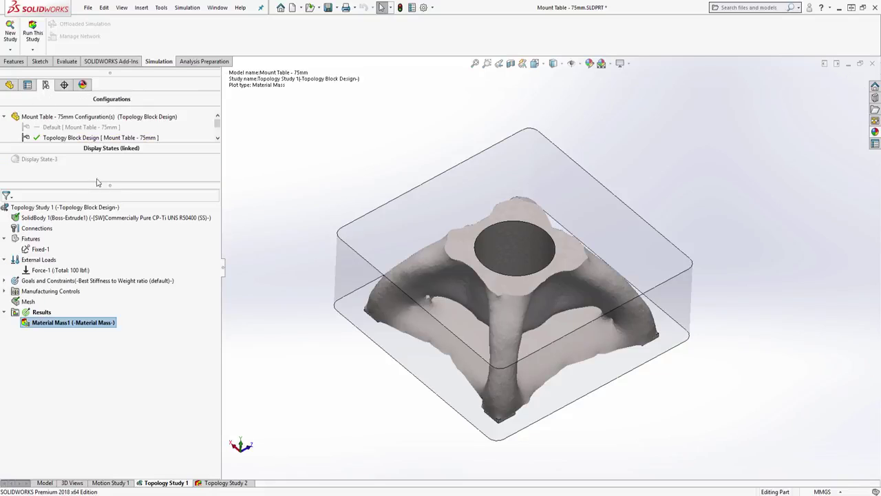
Activate the Final Design configuration of the mount and check its mass in the mass properties.
left_click_drag(99, 184, 100, 241)
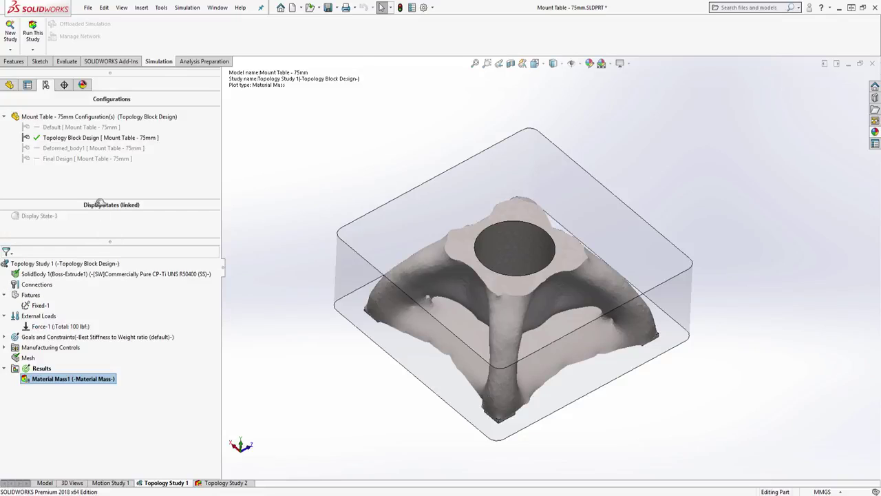
double_click(69, 159)
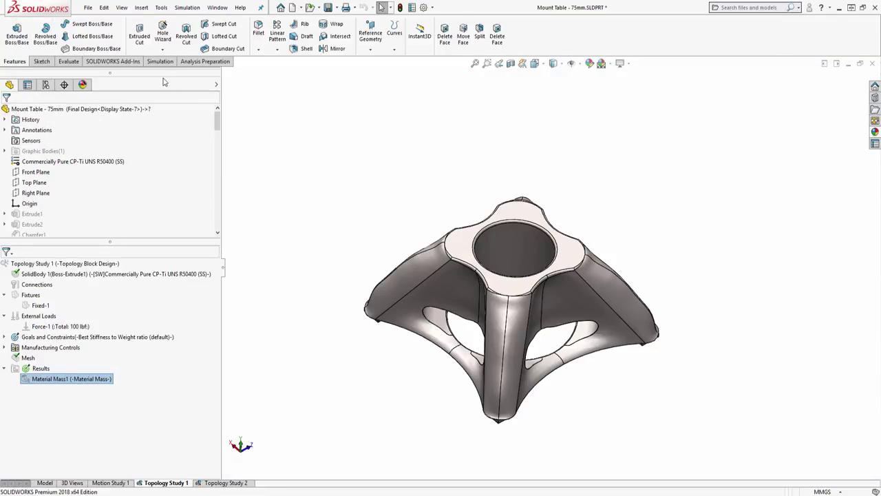
left_click(75, 62)
left_click(64, 38)
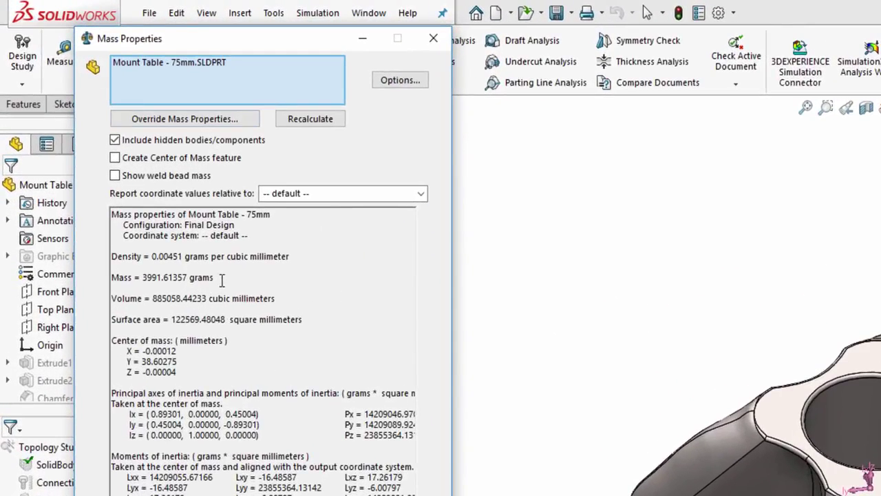
left_click_drag(221, 277, 103, 275)
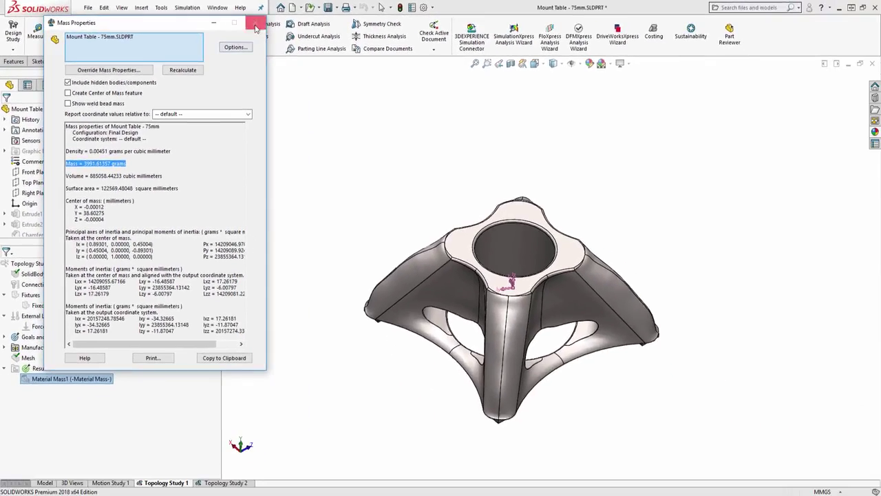
left_click(433, 38)
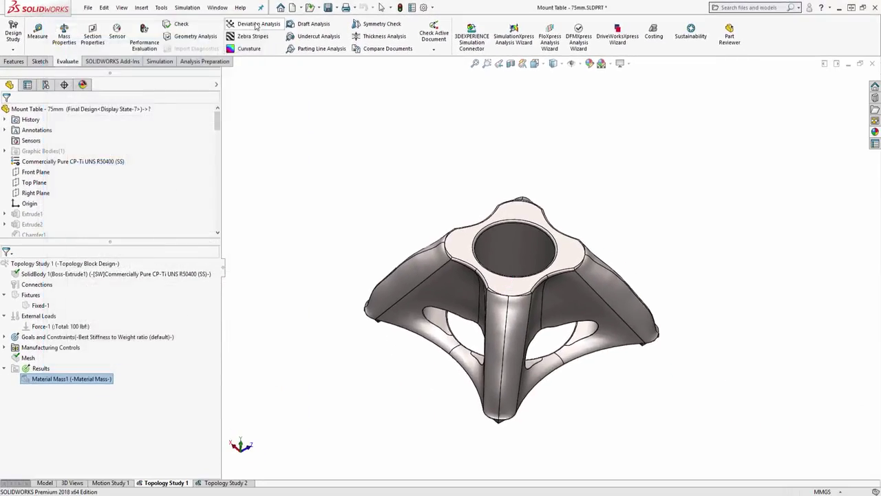
Switch to the TRAKKAWAY 860 assembly and set the table mount's configuration to Final Design, inspecting it in place.
left_click(218, 7)
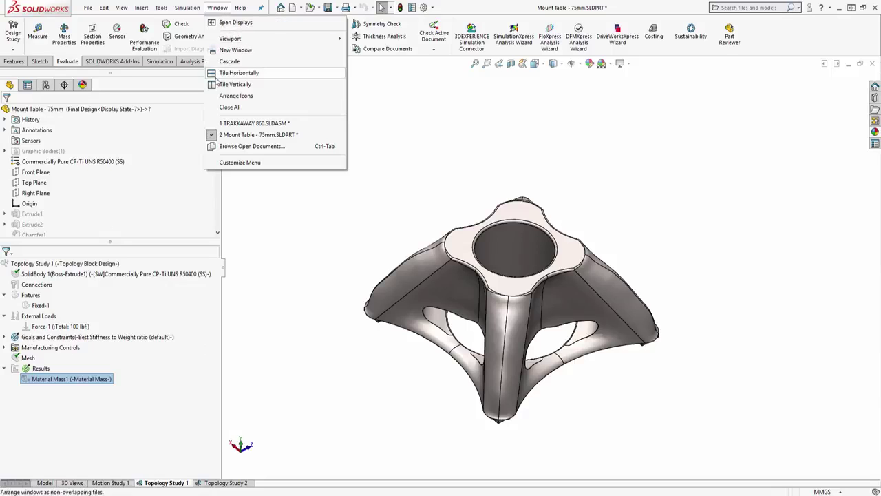
left_click(252, 124)
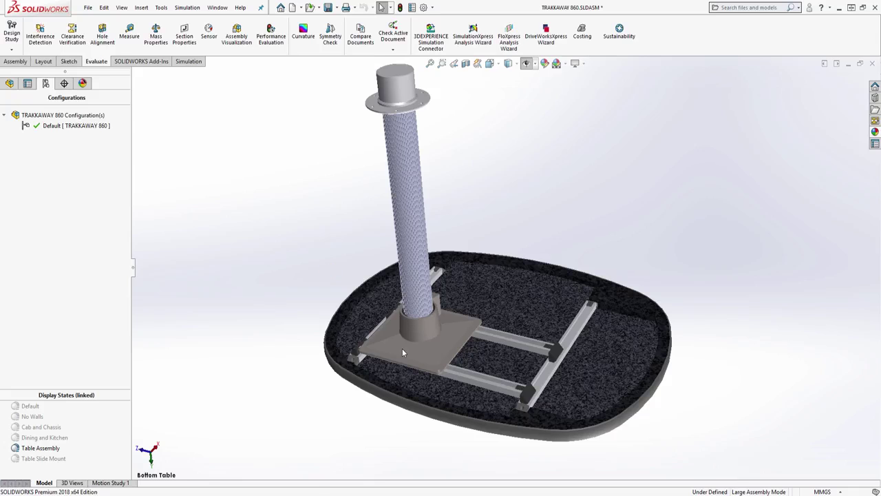
left_click(402, 348)
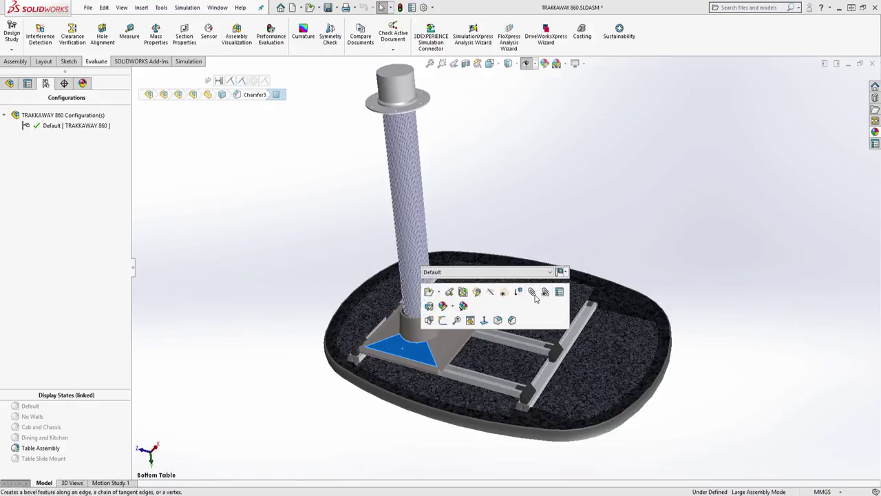
left_click(549, 272)
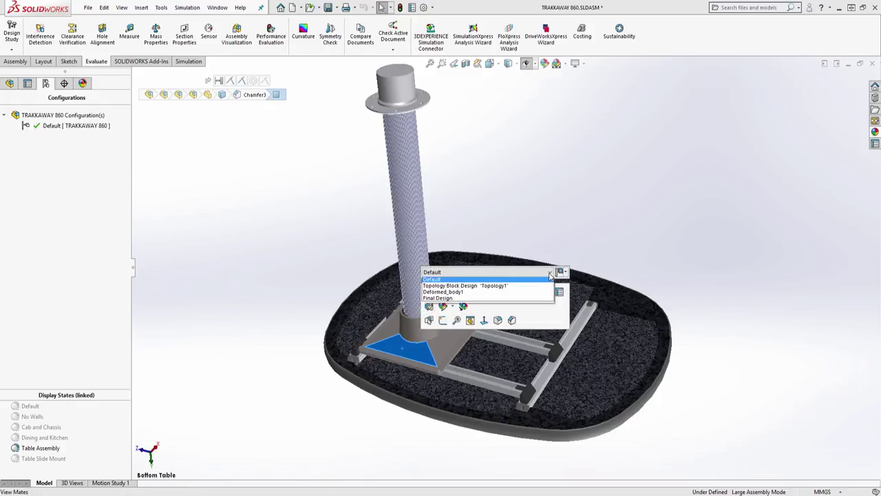
left_click(469, 301)
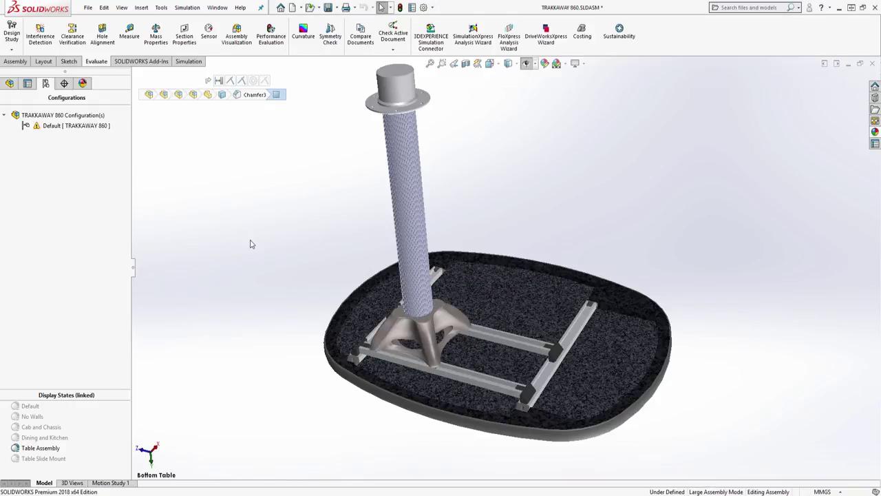
middle_click_drag(432, 360, 612, 365)
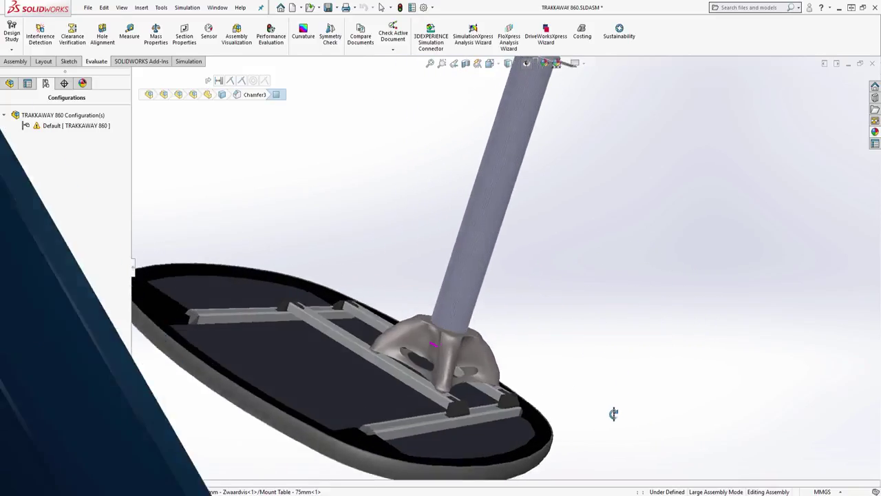